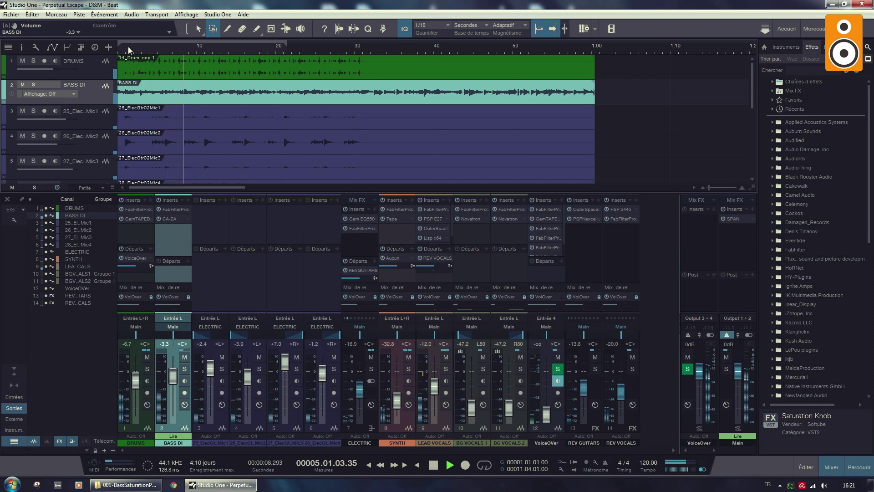
Stop the full mix, solo the BASS DI track and play it on its own without its insert effects.
key(space)
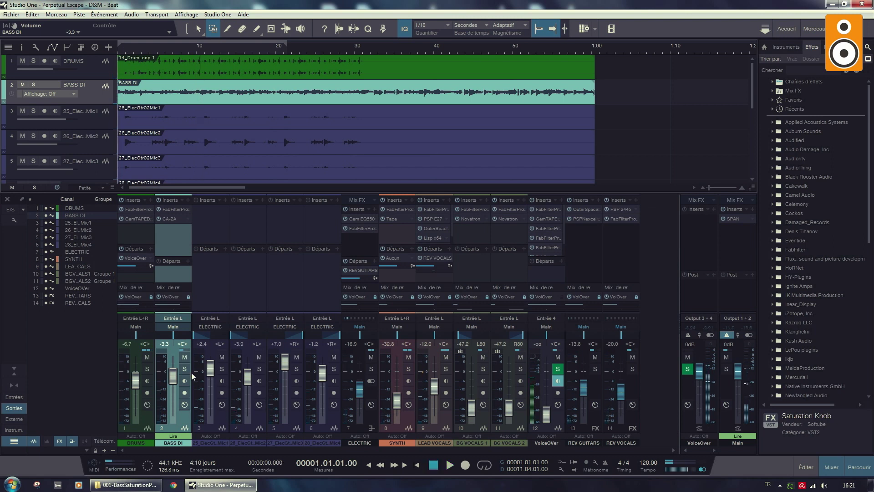
click(184, 368)
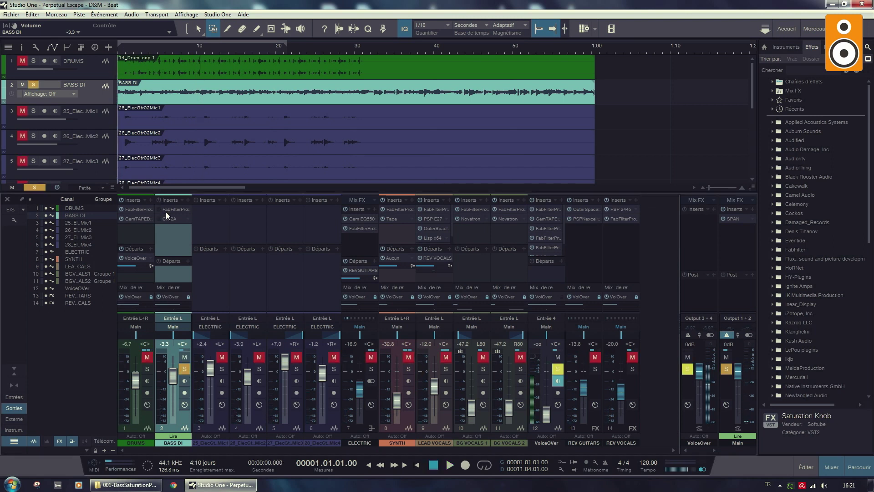
key(space)
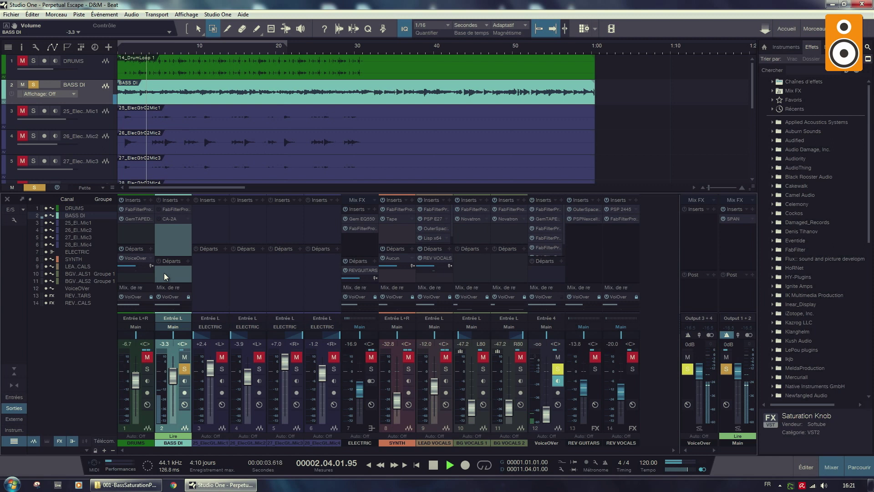
key(space)
Open and enable FabFilter Pro-Q 2 on the BASS DI track and play the bass through the EQ.
click(178, 208)
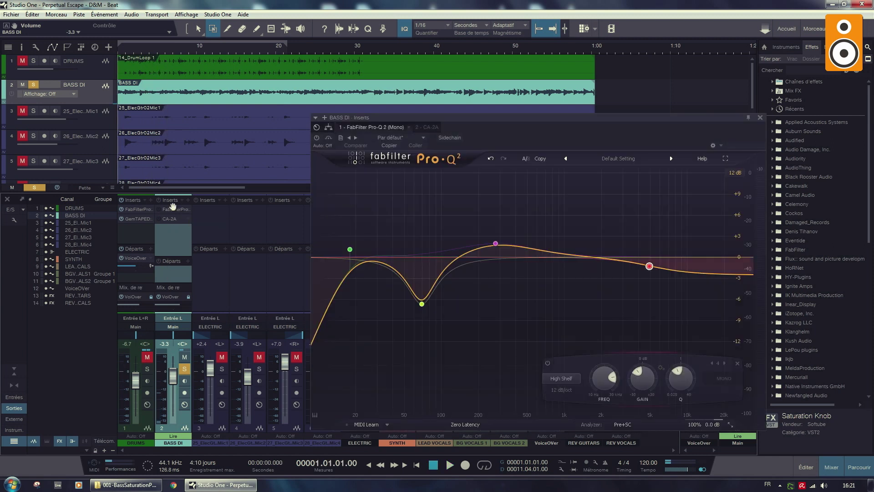
drag(378, 117, 362, 109)
key(space)
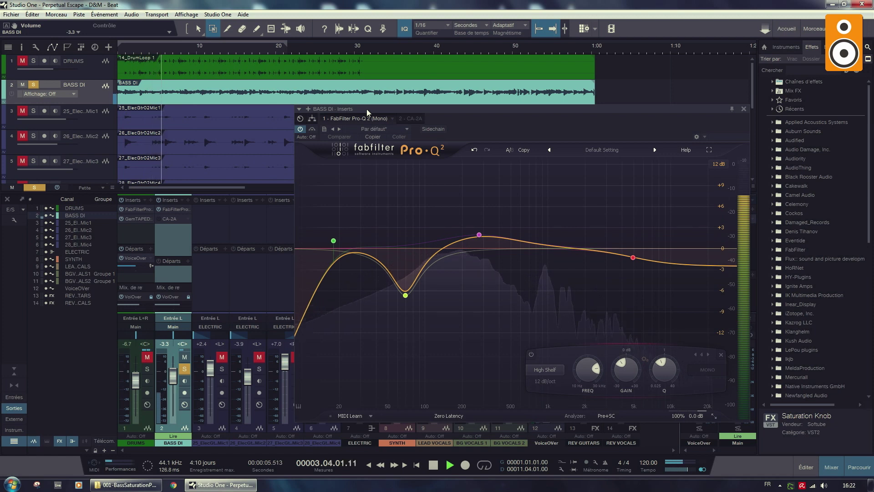
key(space)
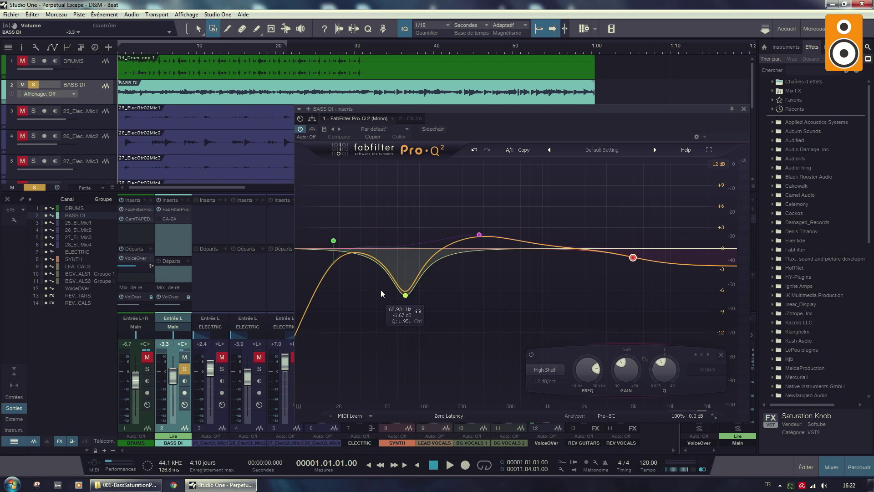
Solo the DRUMS track together with the bass for a short playback, then mute DRUMS again.
click(147, 369)
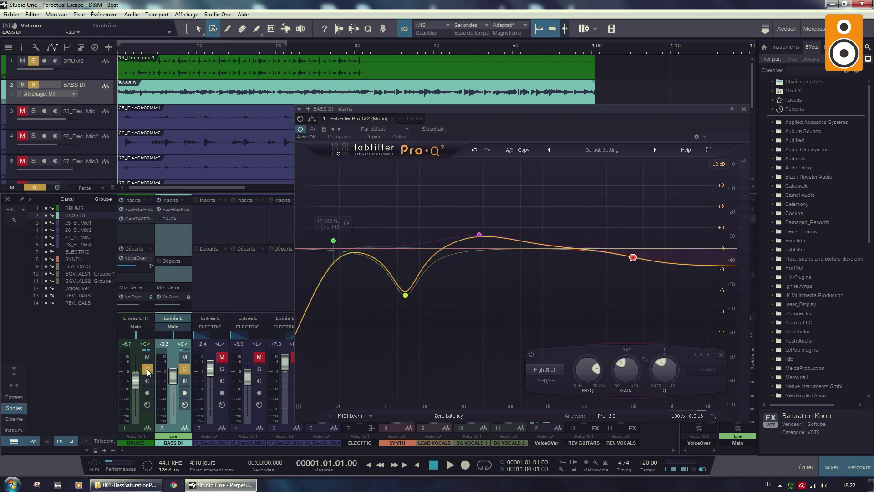
key(space)
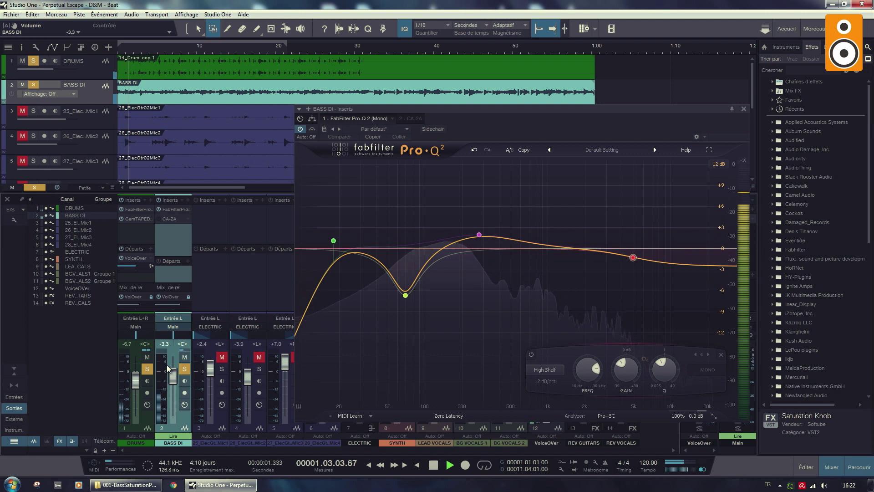
key(space)
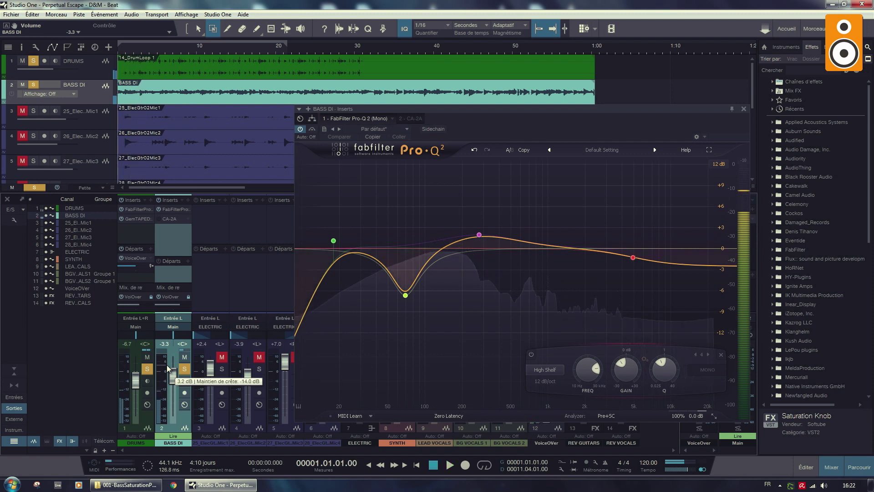
click(146, 359)
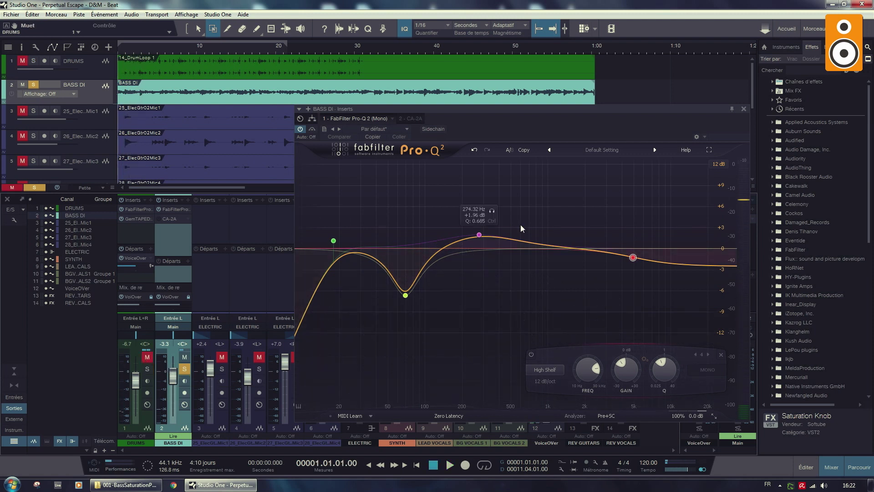
Audition the bass EQ's high shelf band in isolation during playback, then return to the full EQ curve.
click(648, 274)
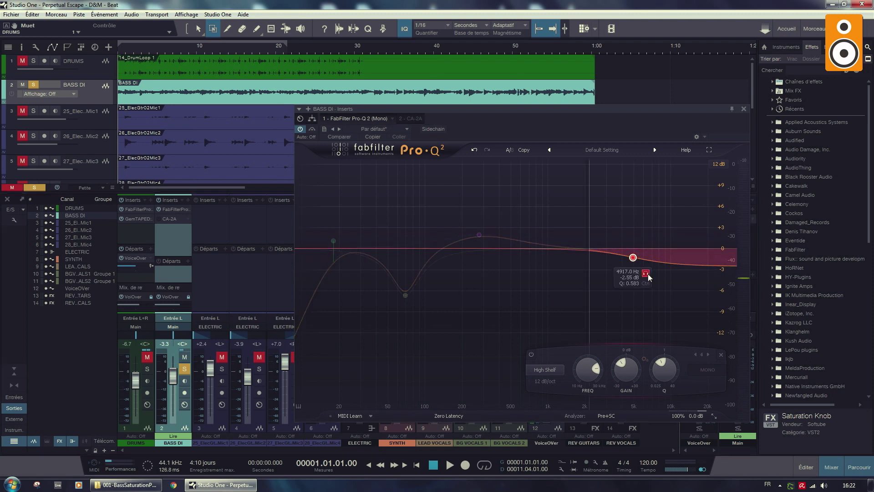
key(space)
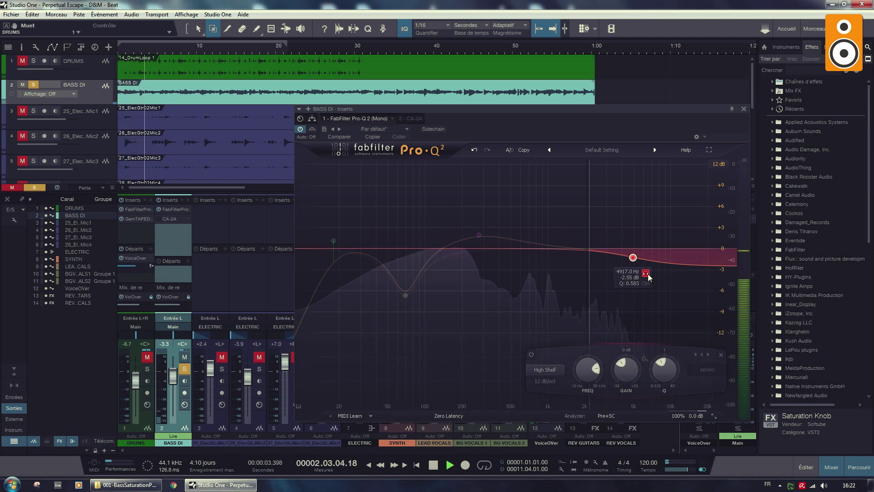
click(646, 274)
key(space)
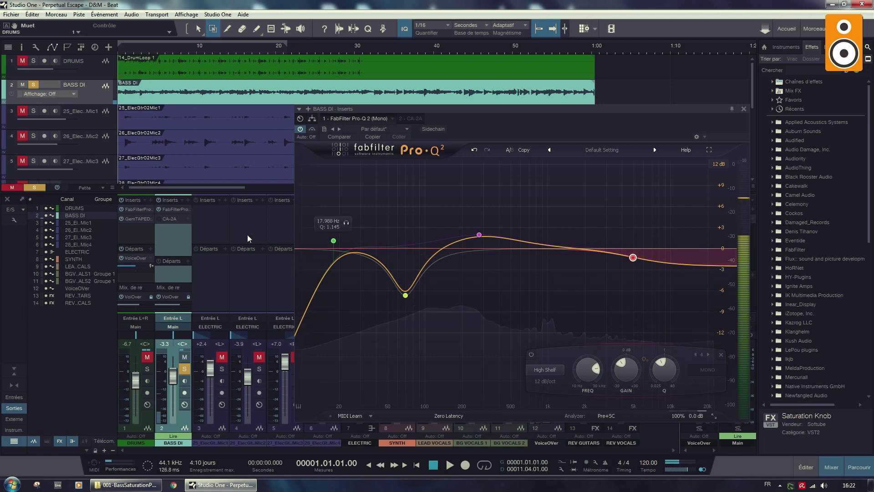
Open and enable the CA-2A compressor on BASS DI and play the bass through it.
click(167, 215)
drag(432, 109, 450, 193)
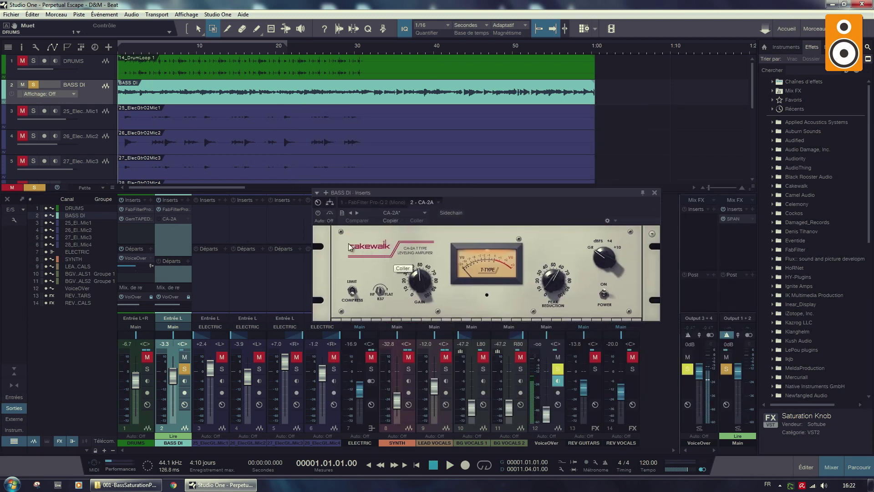
click(158, 221)
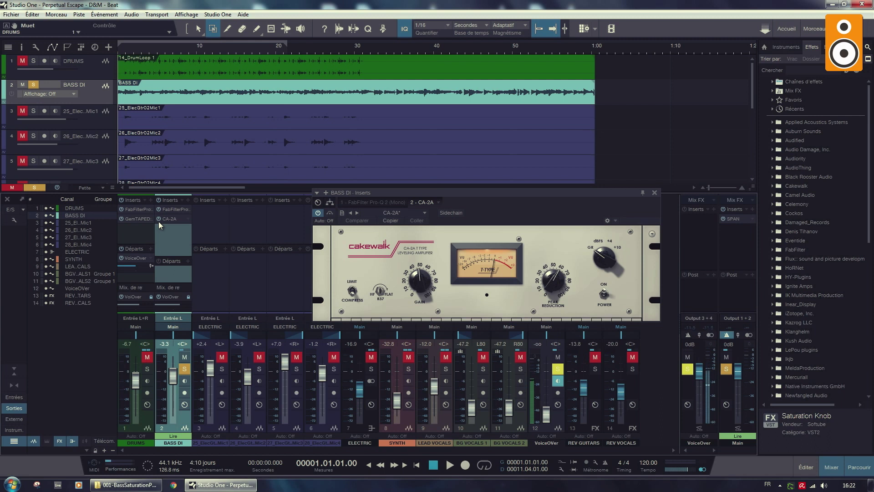
key(space)
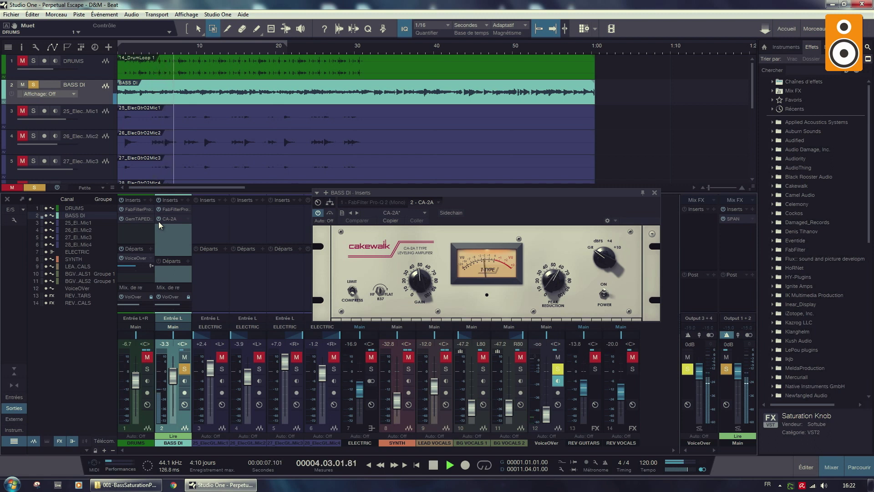
key(space)
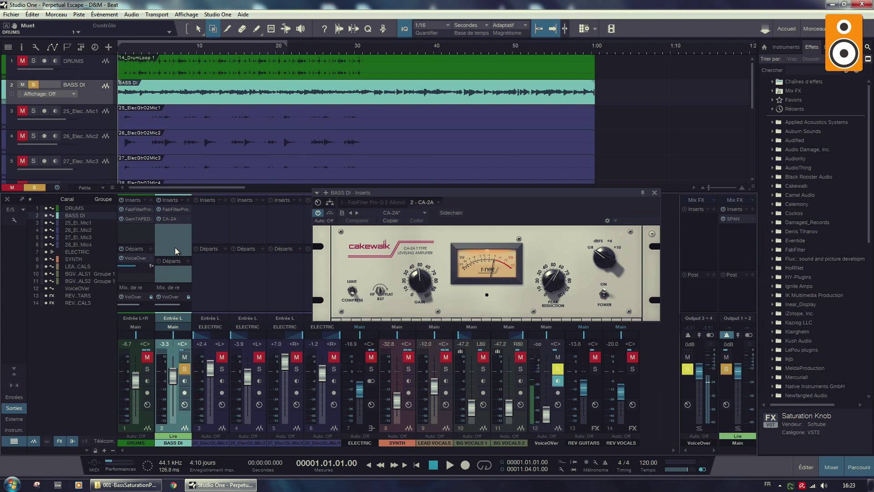
Clear the bass solo and the drums mute, then lower the BASS DI fader to -4.6 dB while the full mix plays.
click(185, 369)
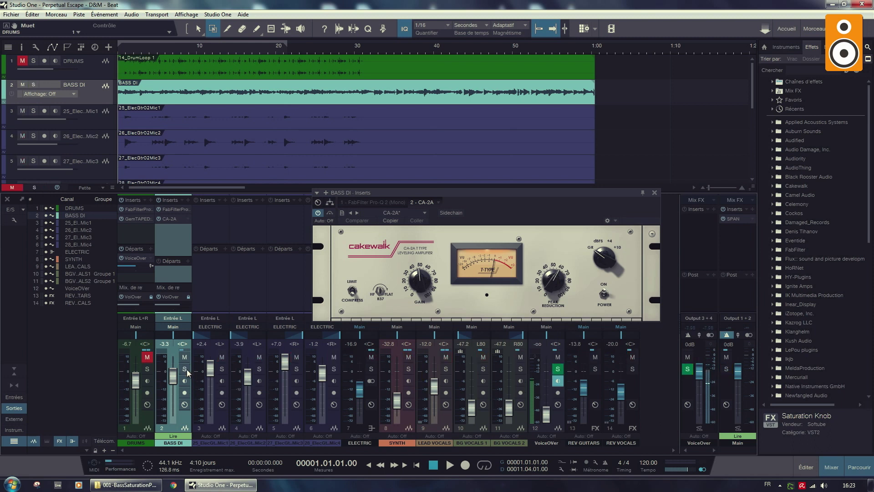
click(148, 358)
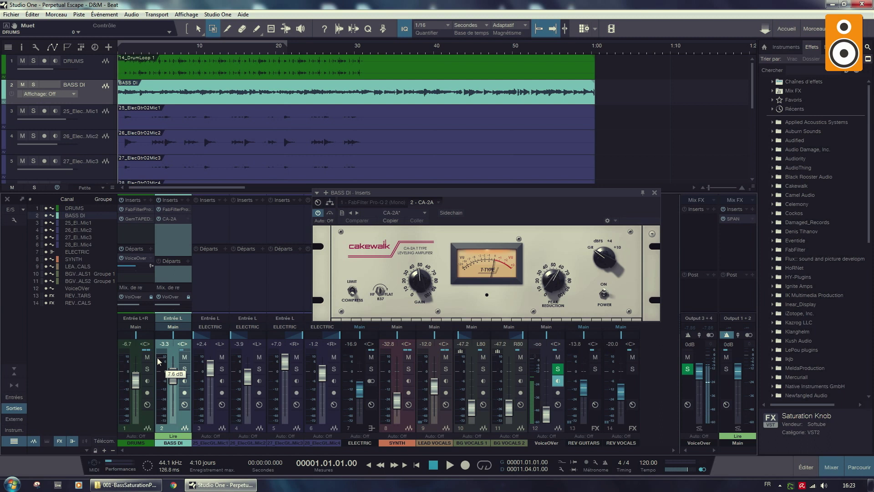
key(space)
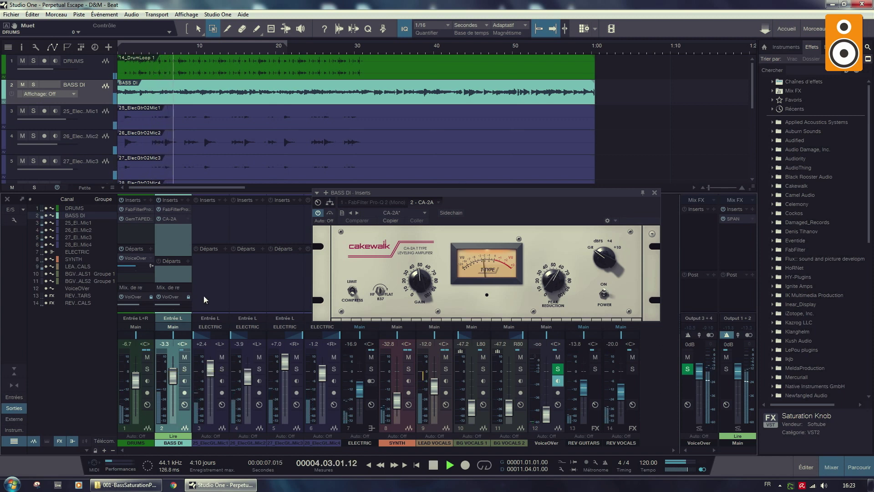
drag(173, 375, 173, 378)
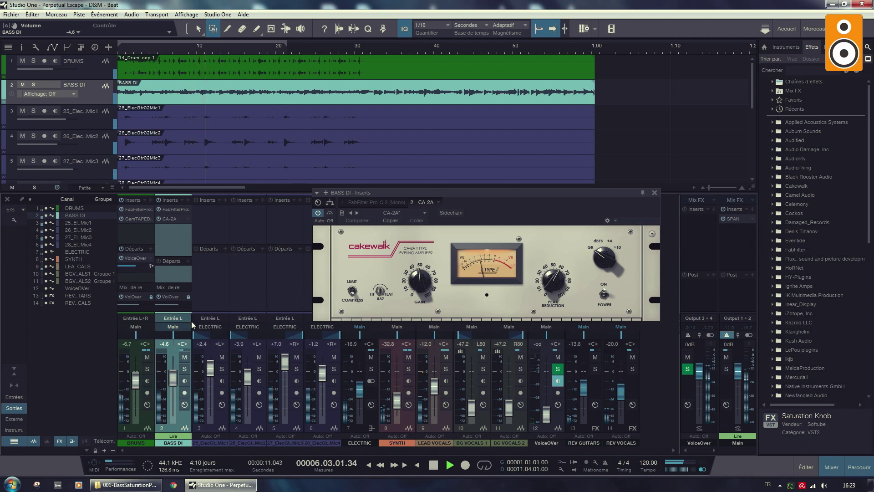
key(space)
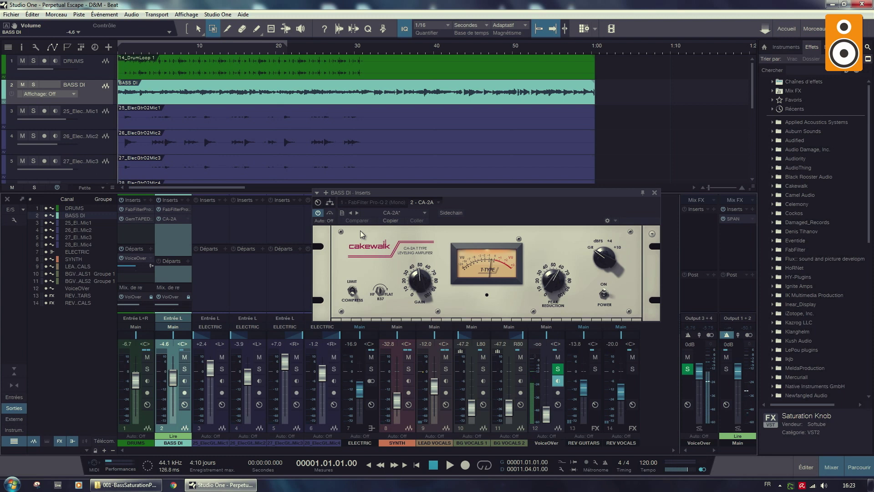
Find the Saturation Knob plug-in with the search term "saturation" and insert it after the CA-2A on BASS DI.
click(796, 71)
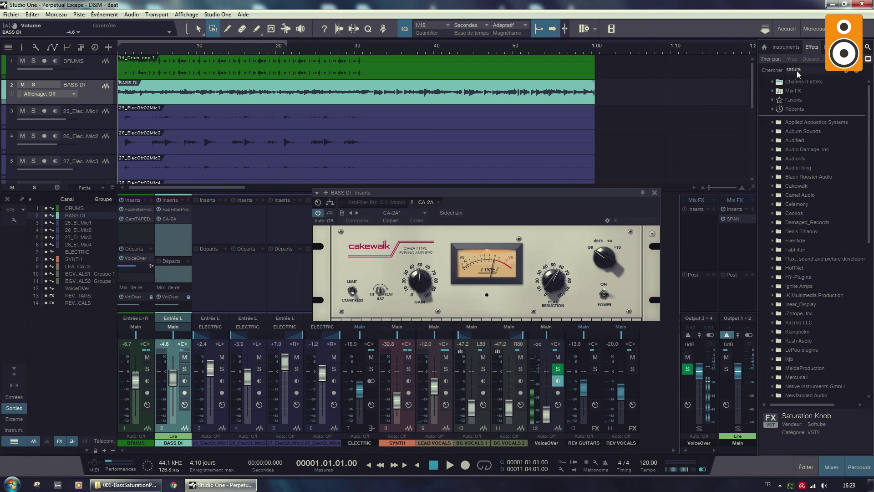
key(Return)
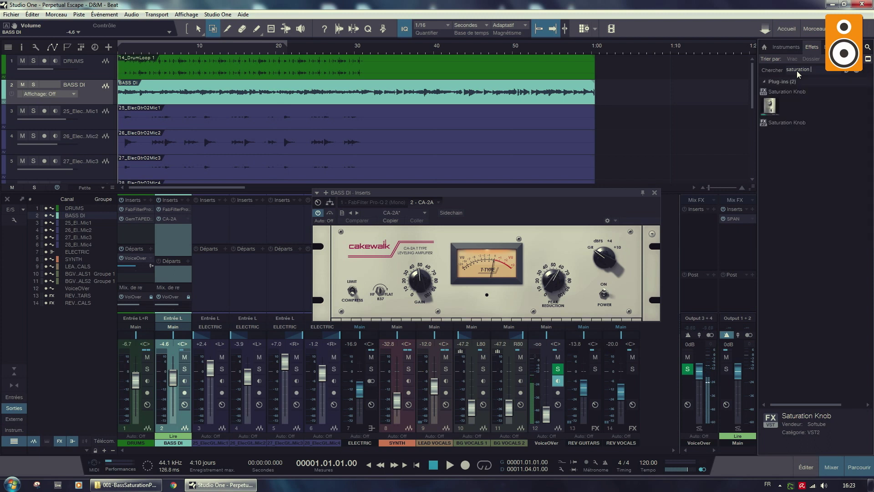
drag(780, 95, 180, 236)
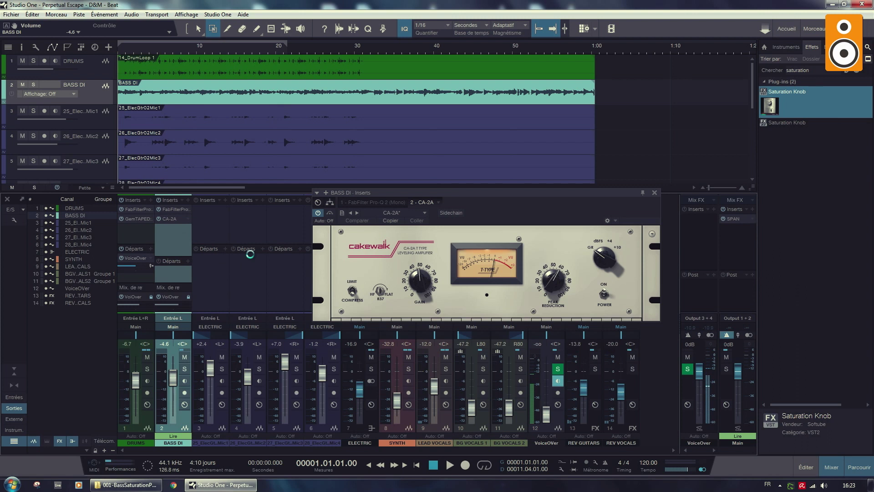
drag(445, 196, 420, 191)
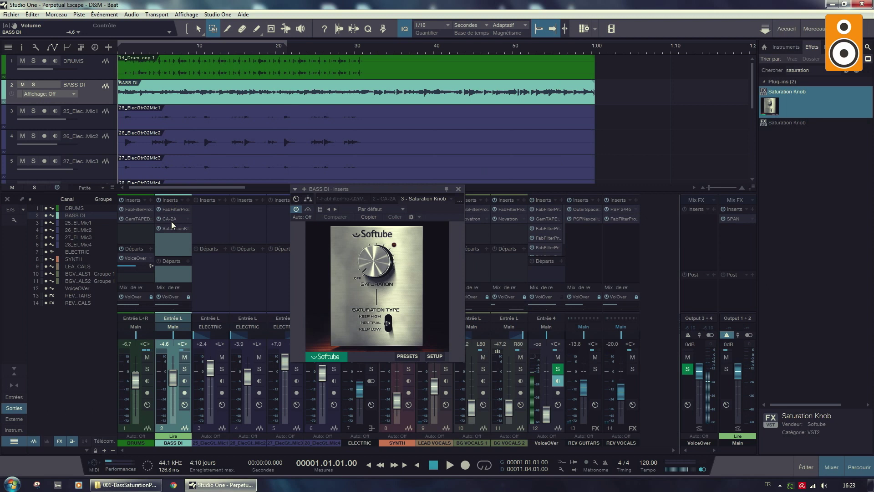
Adjust the Saturation Knob to about 6.6 during playback and solo the BASS DI track.
key(space)
drag(376, 270, 379, 199)
click(184, 369)
mouse_move(380, 256)
mouse_down()
mouse_move(377, 276)
mouse_move(377, 260)
mouse_up()
key(space)
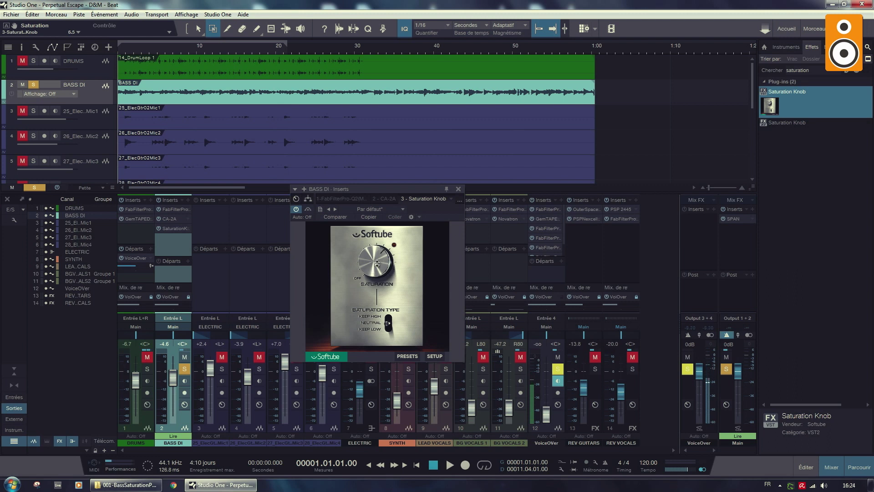
Compare the soloed bass with the Saturation Knob bypassed and enabled.
key(space)
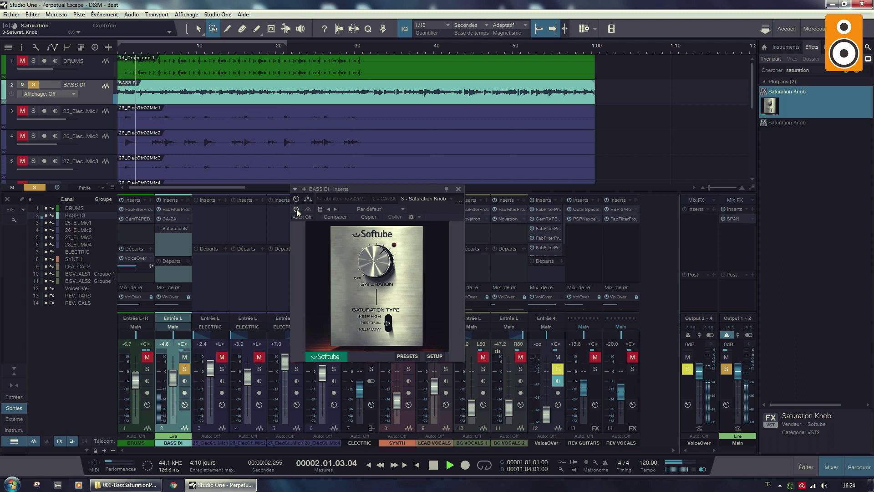
key(space)
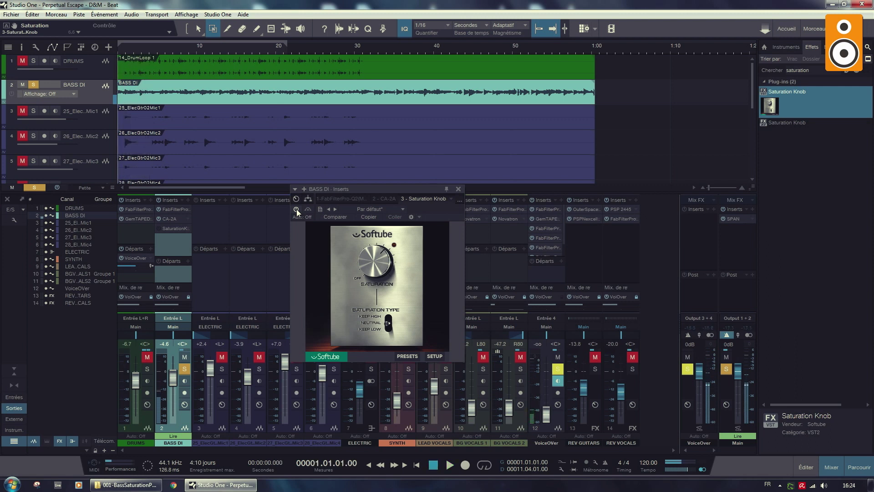
click(296, 209)
key(space)
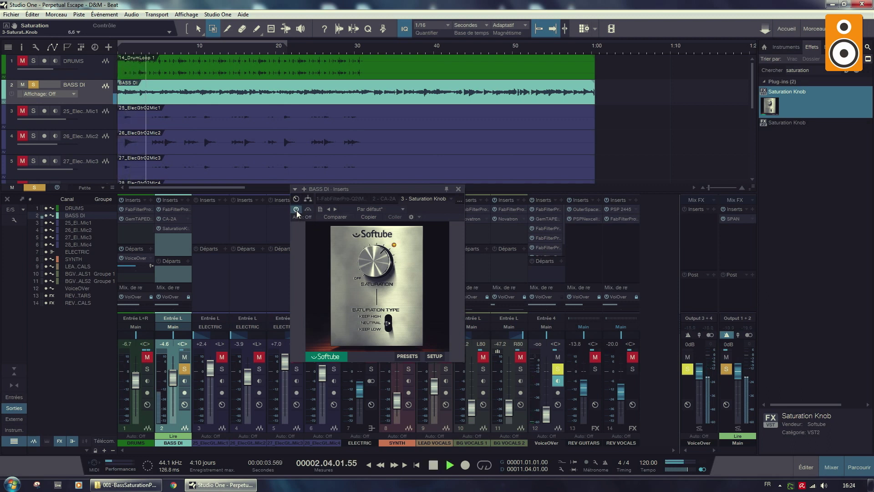
key(space)
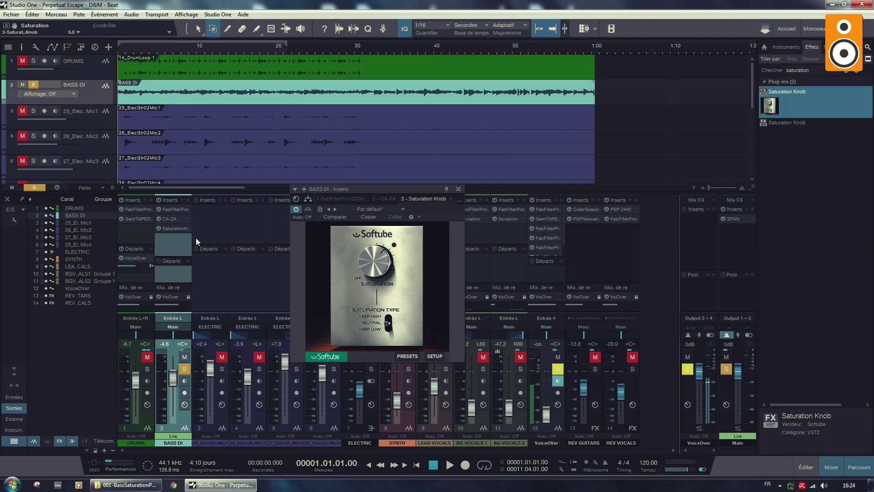
Remove the Saturation Knob from the BASS DI inserts and play the soloed bass without it.
right_click(187, 229)
click(202, 340)
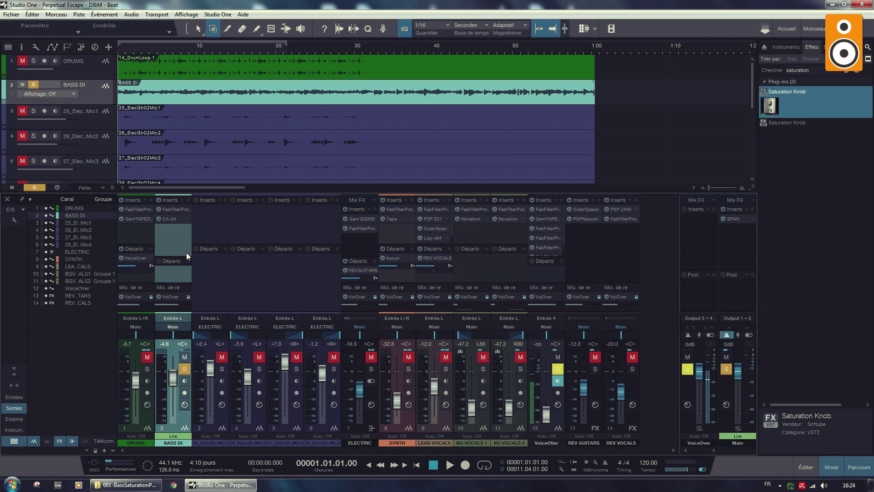
key(space)
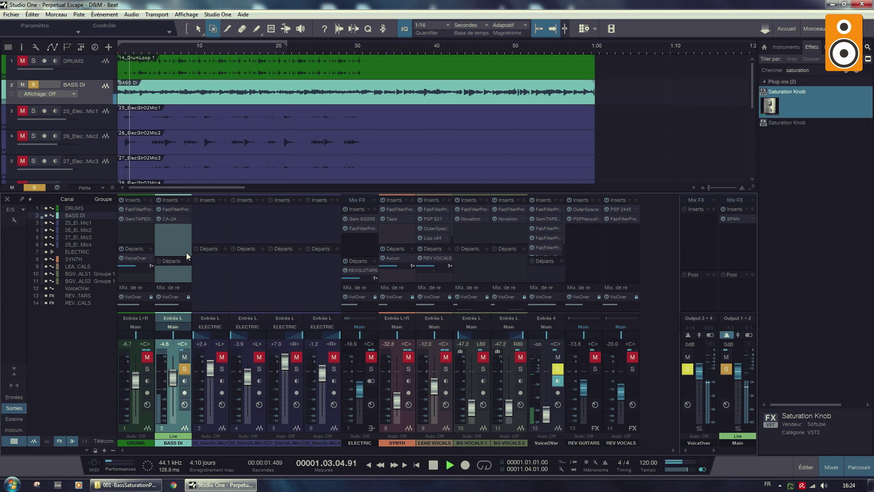
key(space)
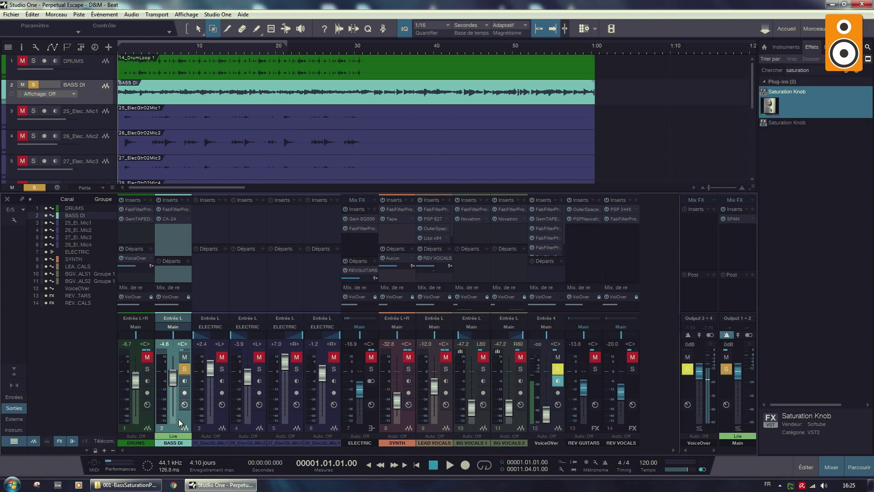
Make a complete duplicate of the BASS DI track and remove all inserts from the copy.
right_click(85, 87)
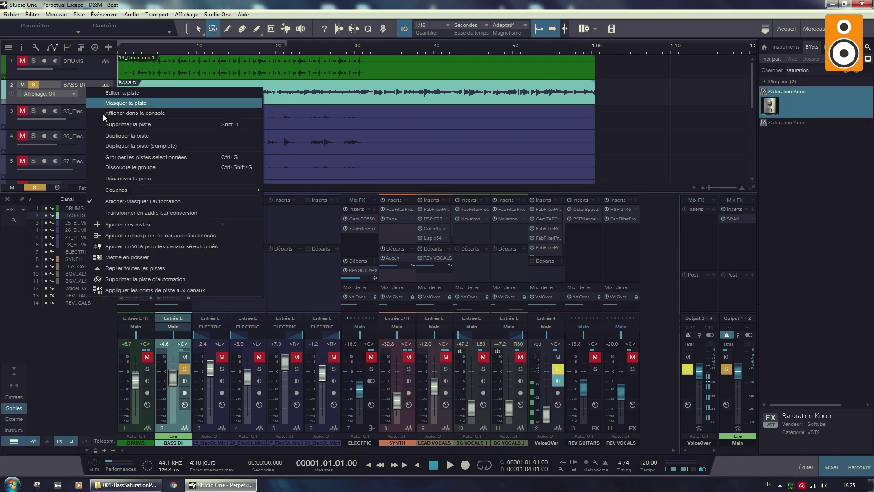
click(163, 145)
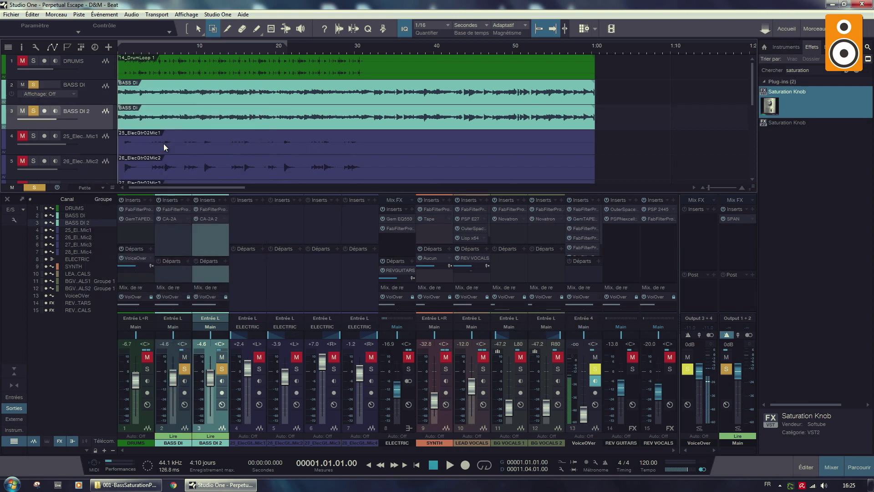
click(219, 200)
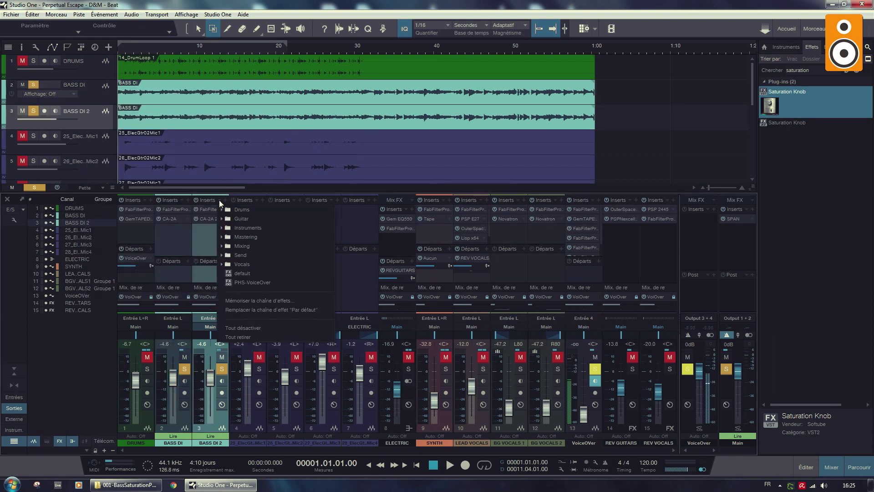
click(264, 336)
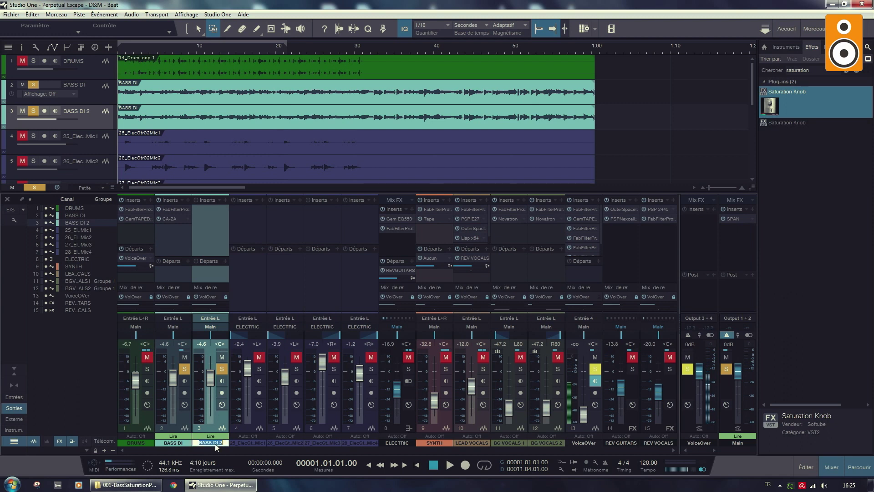
Rename the duplicated bass channel BASS DISTO and insert the Saturation Knob on it.
text(BASS)
click(206, 234)
drag(769, 106, 215, 219)
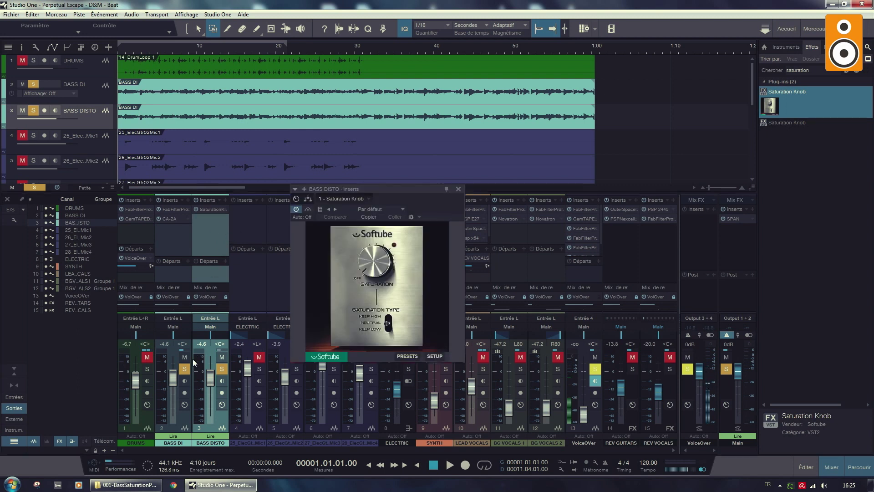
Set the Saturation Knob on BASS DISTO to about 8.5 while playing that track soloed.
key(space)
drag(378, 246, 378, 190)
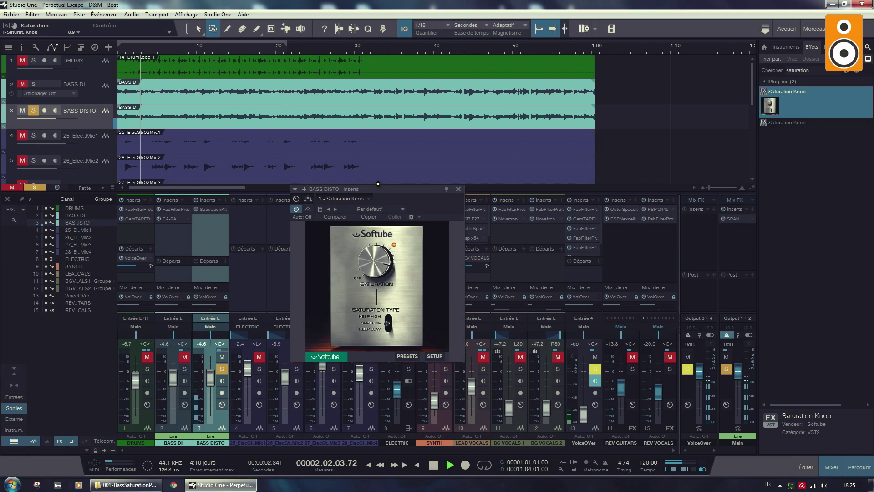
drag(378, 190, 378, 181)
key(space)
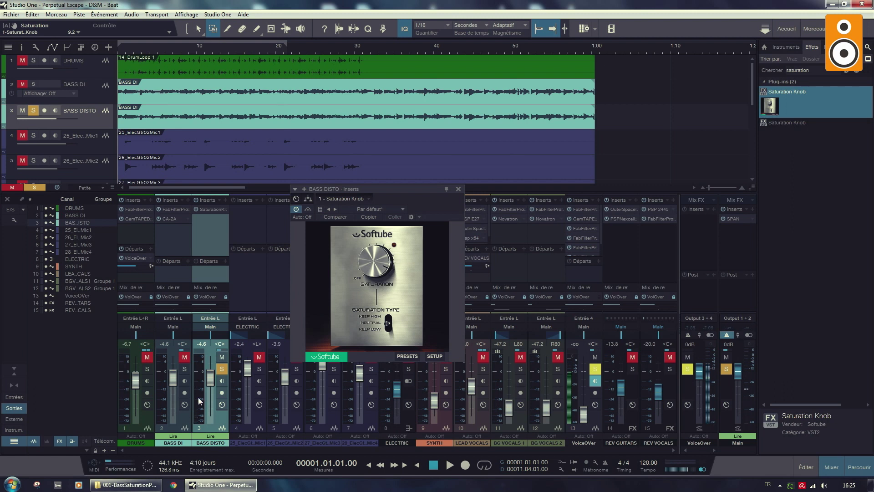
key(space)
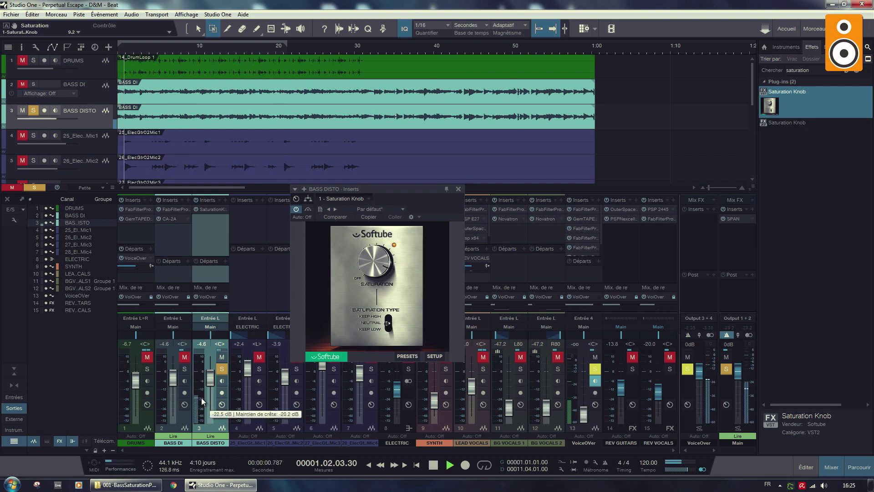
drag(371, 270, 371, 273)
key(space)
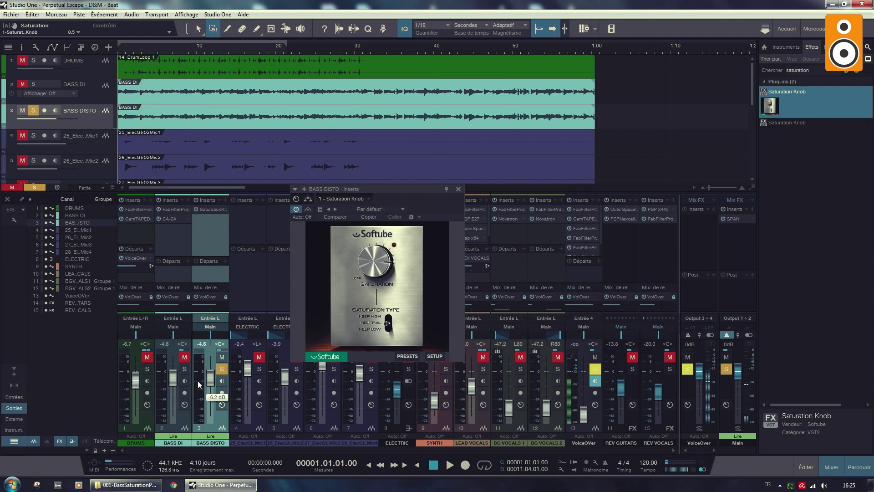
Solo BASS DI together with BASS DISTO and blend the BASS DISTO volume to about -18 dB during playback.
click(185, 369)
mouse_move(213, 387)
mouse_down()
mouse_move(218, 431)
mouse_move(213, 375)
mouse_up()
key(space)
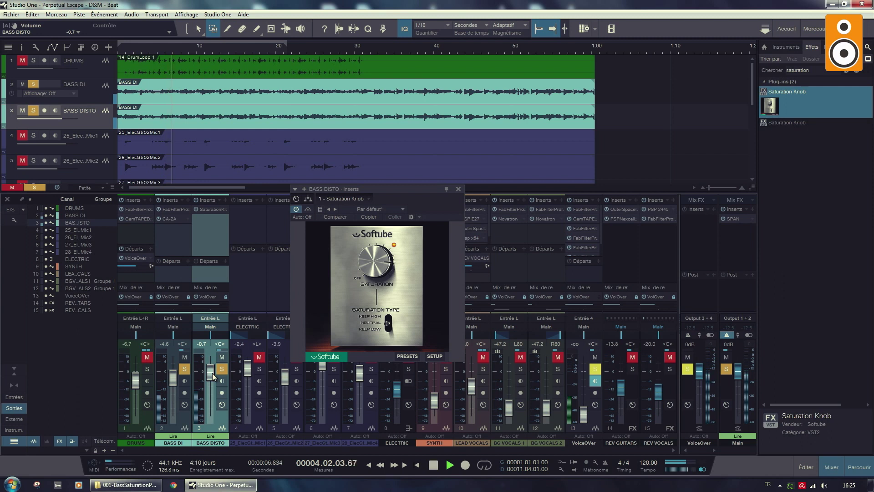
drag(212, 376, 211, 392)
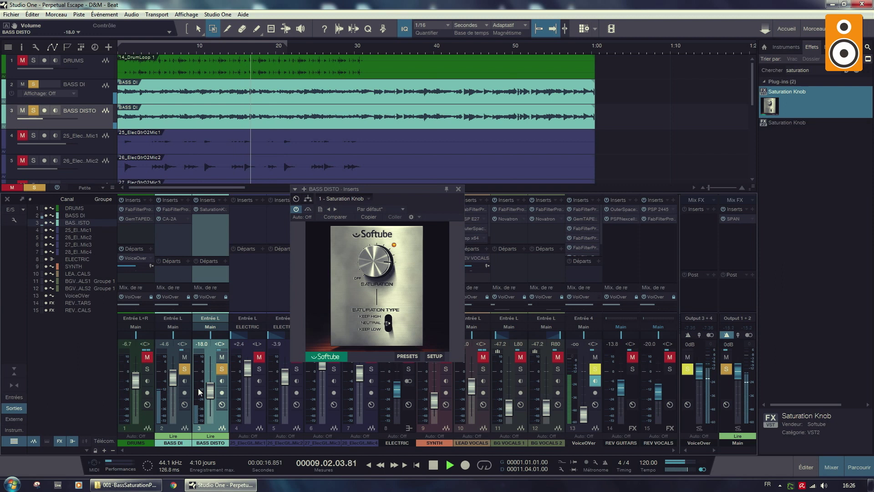
key(space)
Listen to BASS DI alone with BASS DISTO muted, then unmute BASS DISTO.
click(224, 358)
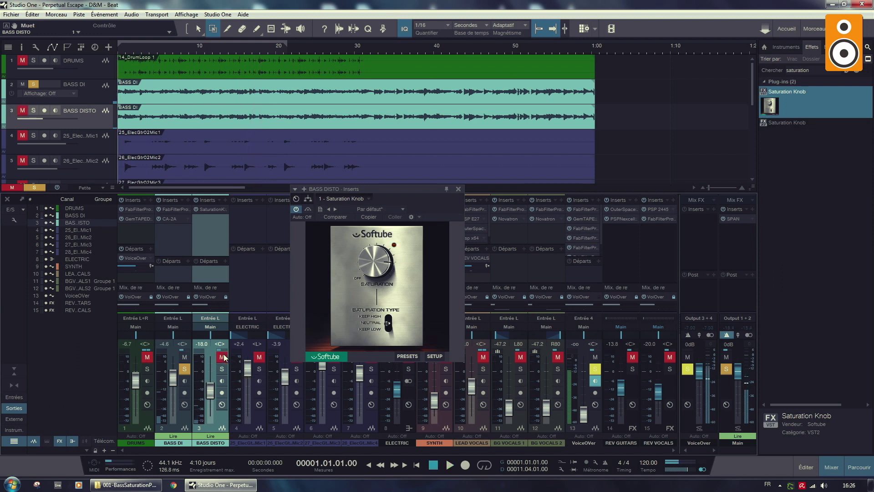
key(space)
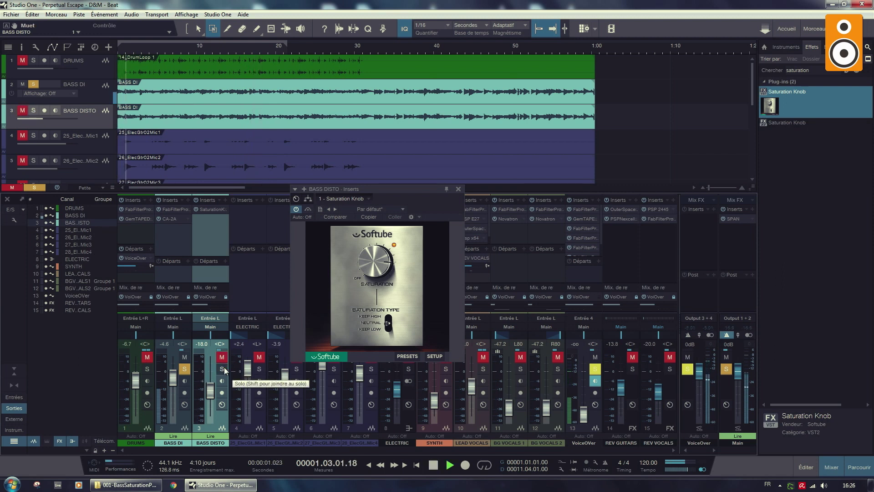
key(space)
click(223, 356)
Play both bass tracks and lower the BASS DISTO volume to about -19.2 dB.
key(space)
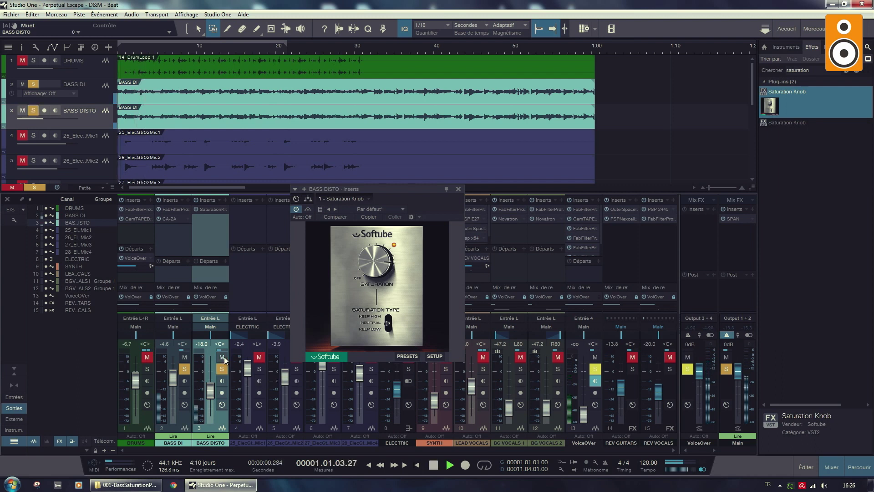
drag(211, 386, 209, 393)
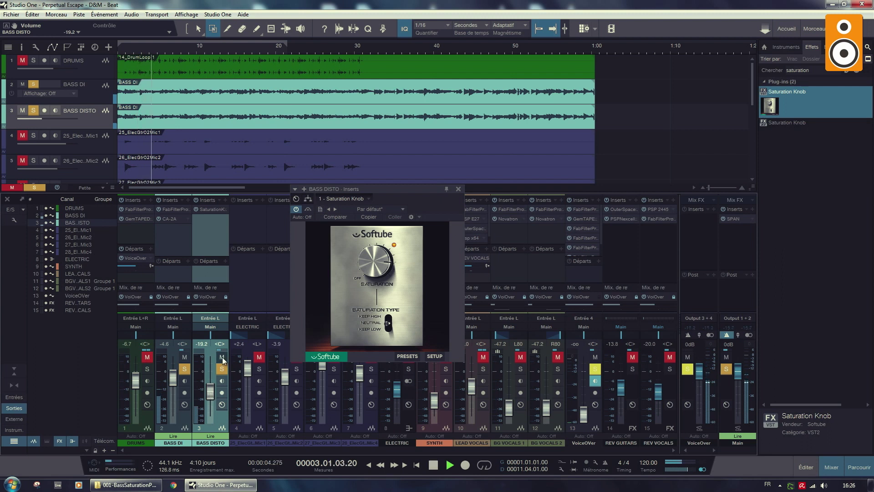
key(space)
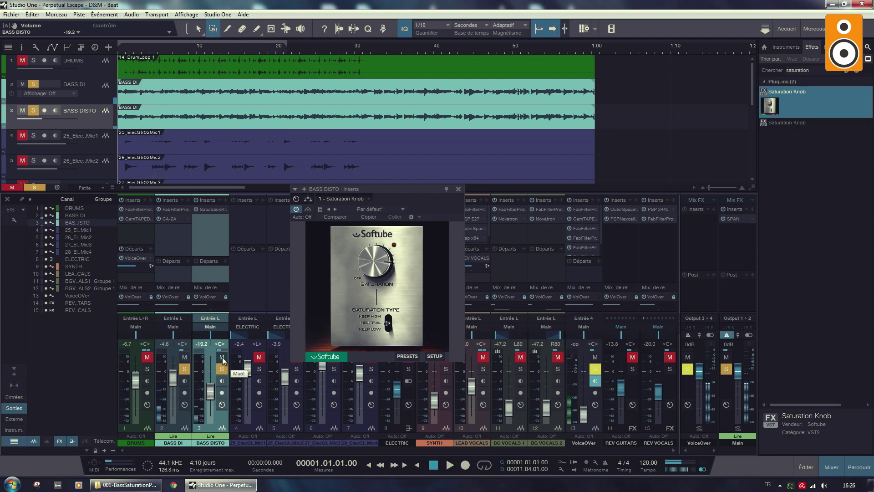
Compare the soloed bass with BASS DISTO muted and unmuted during playback.
click(222, 357)
key(space)
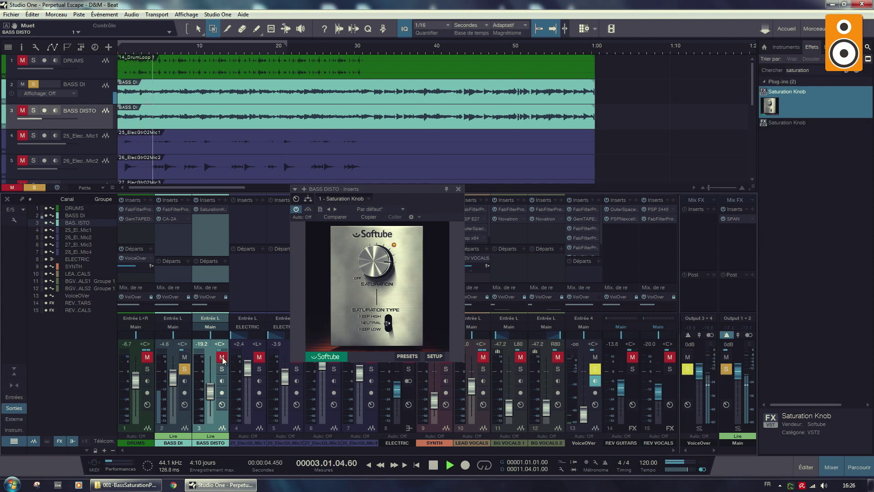
click(222, 357)
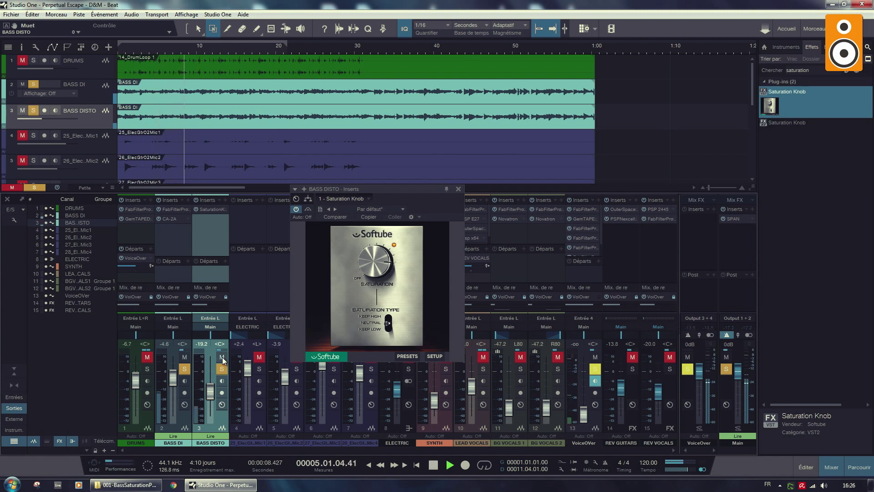
key(space)
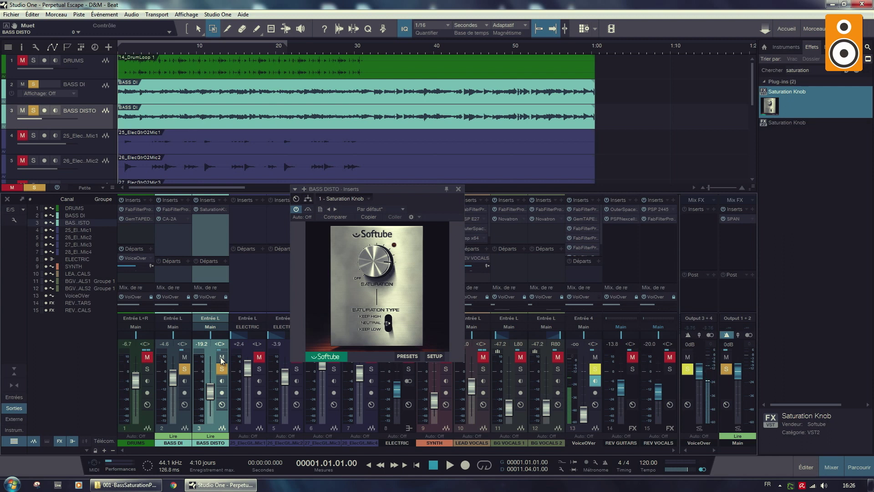
Route BASS DI and BASS DISTO to a new bus named BASS BUSS.
click(182, 420)
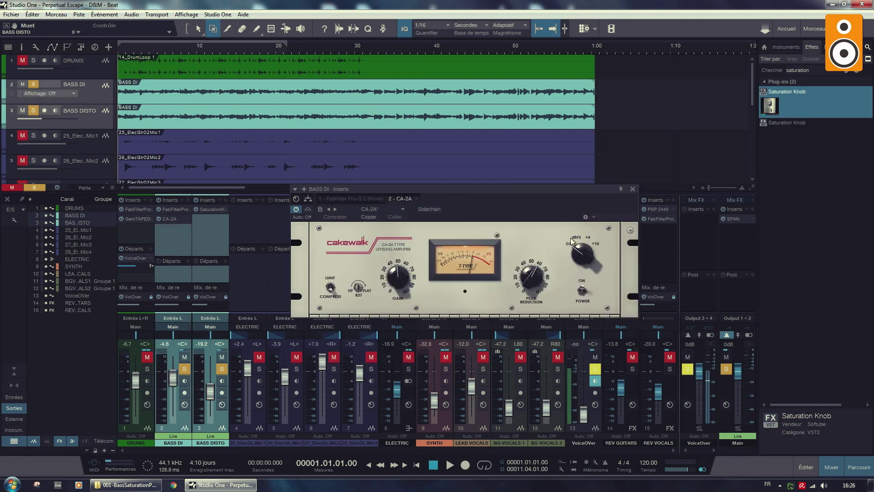
click(633, 189)
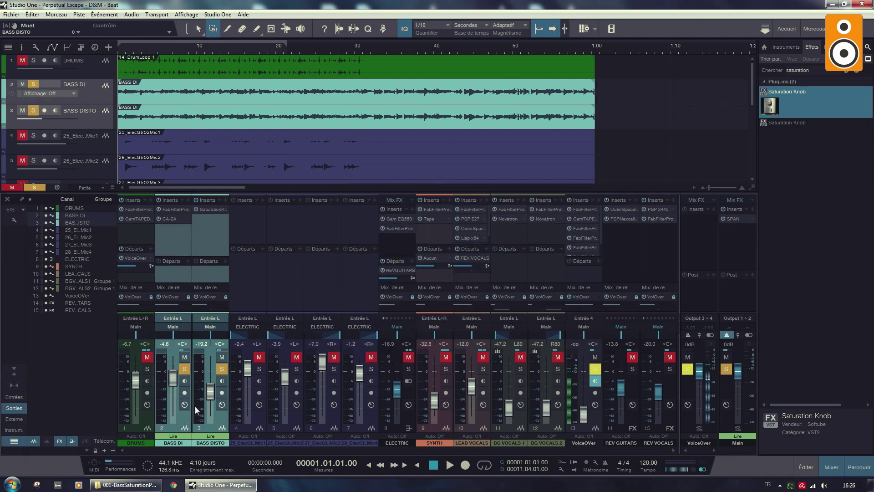
right_click(220, 420)
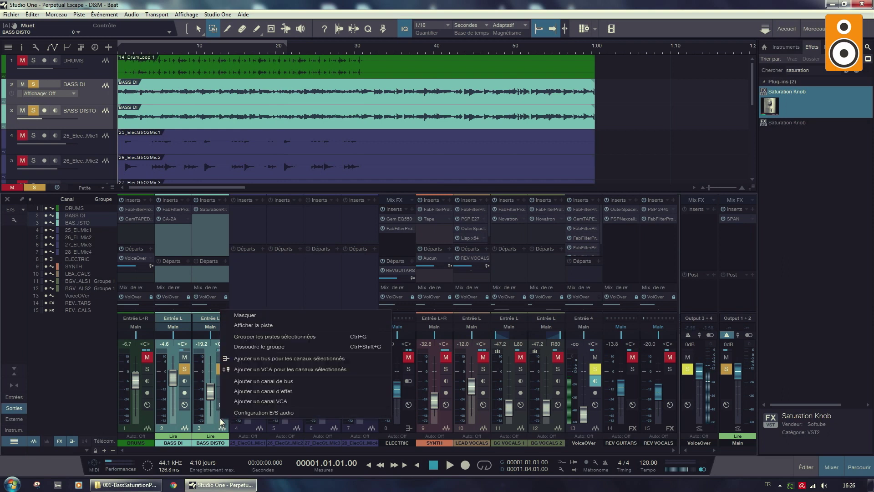
click(282, 361)
double_click(246, 446)
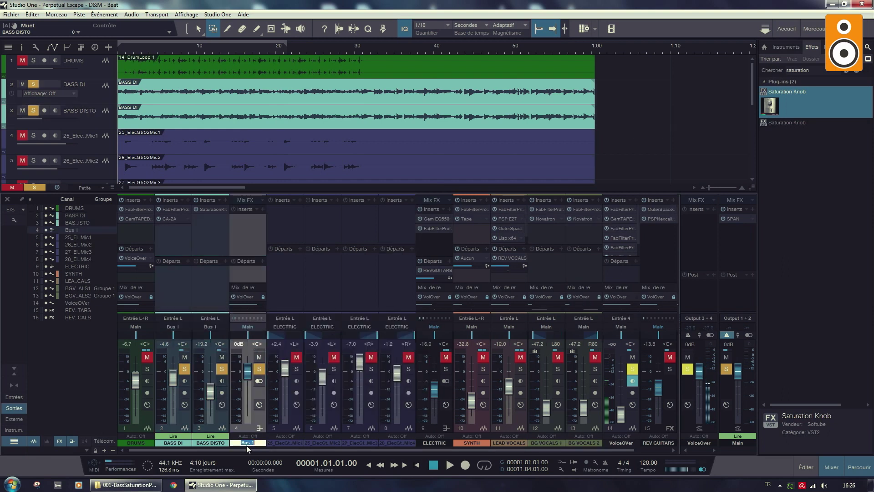
text(BASS BUSS)
key(Return)
Give the BASS BUSS channel the same turquoise colour as the bass tracks.
click(249, 442)
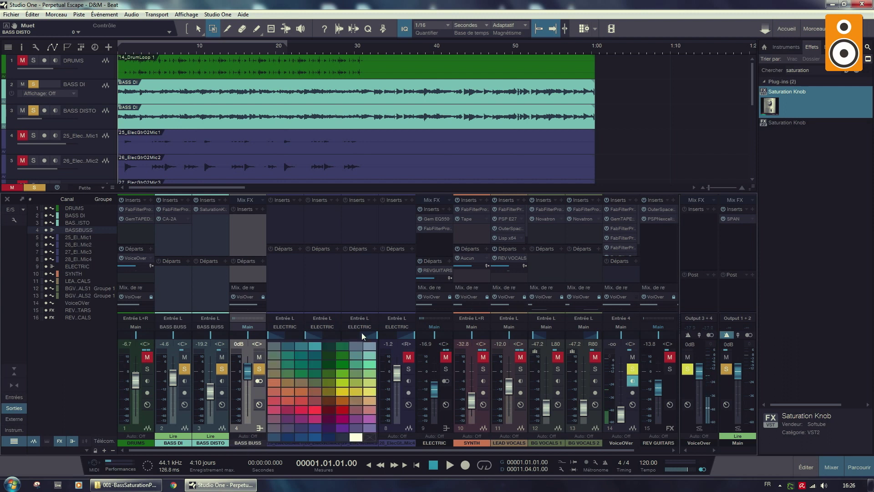
click(371, 362)
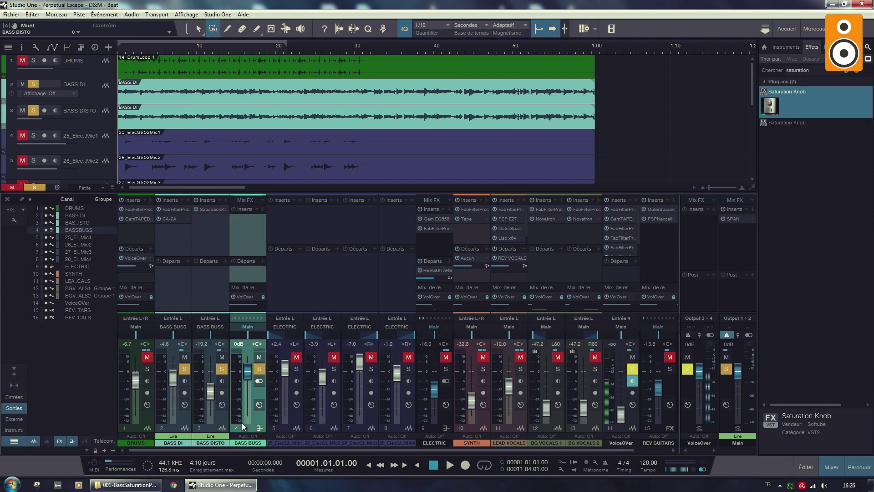
click(248, 440)
click(373, 354)
click(221, 417)
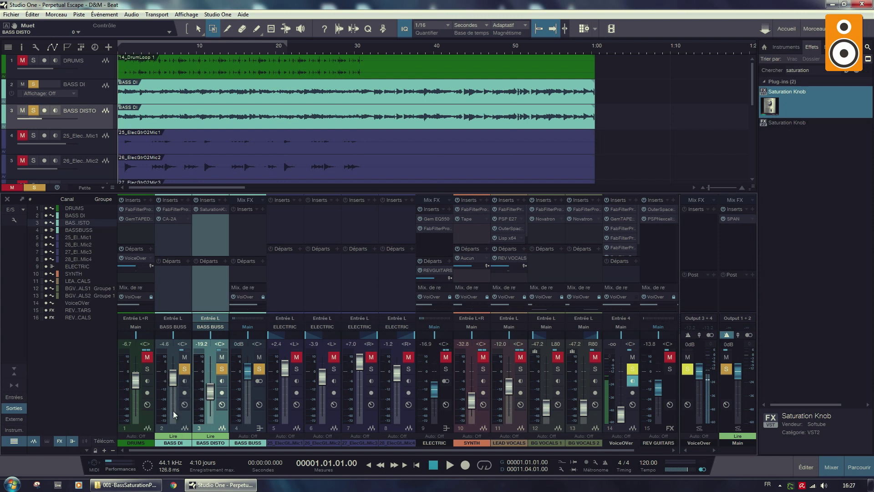
Solo DRUMS with the bass tracks and raise the BASS BUSS volume to about -3.7 dB during playback.
click(147, 369)
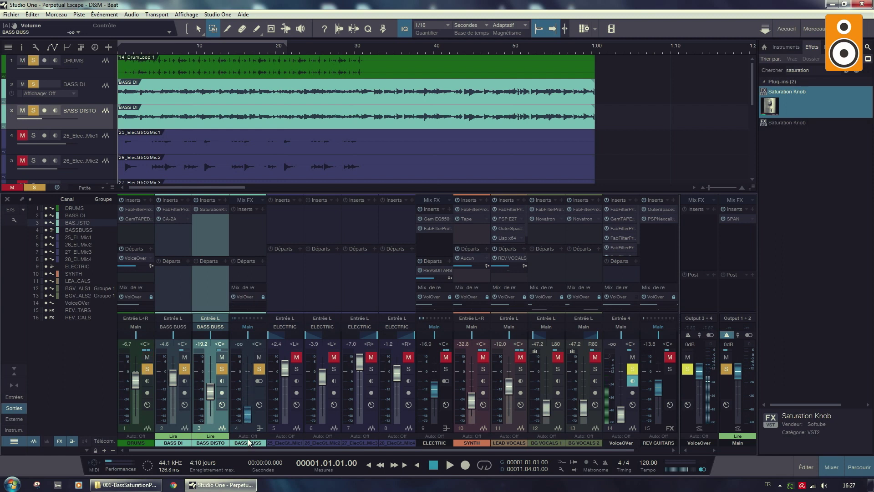
key(space)
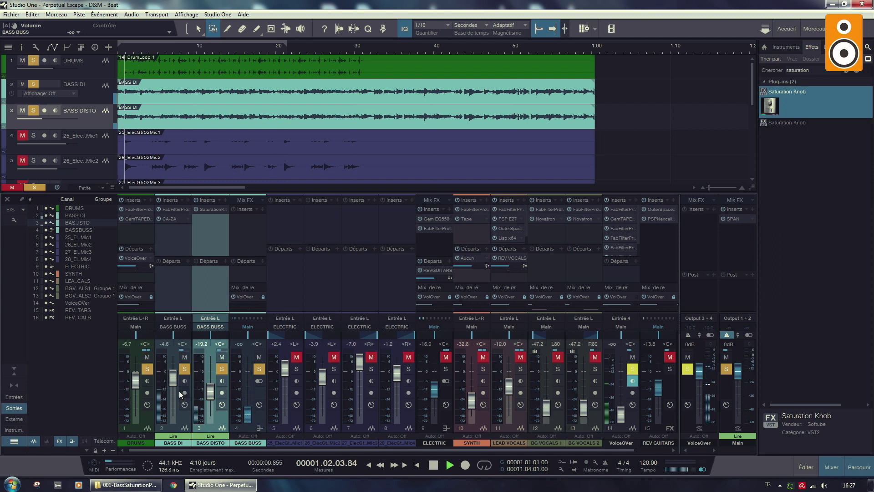
drag(248, 418, 250, 374)
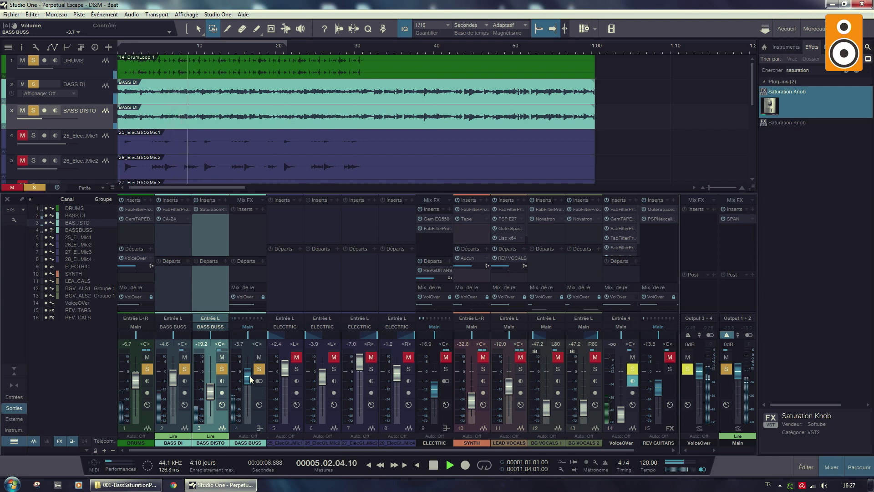
key(space)
Clear all track solos and mutes, play the full mix and lower the BASS BUSS volume to -4.2 dB.
click(151, 369)
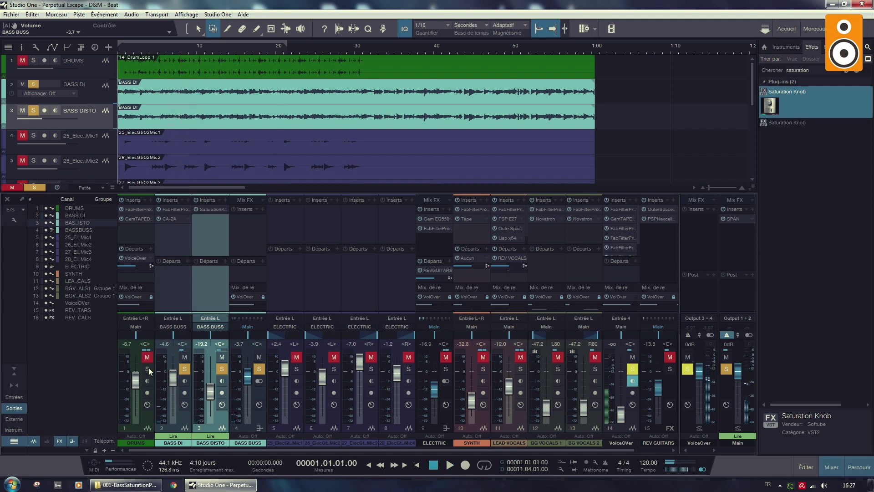
click(219, 370)
click(186, 359)
key(space)
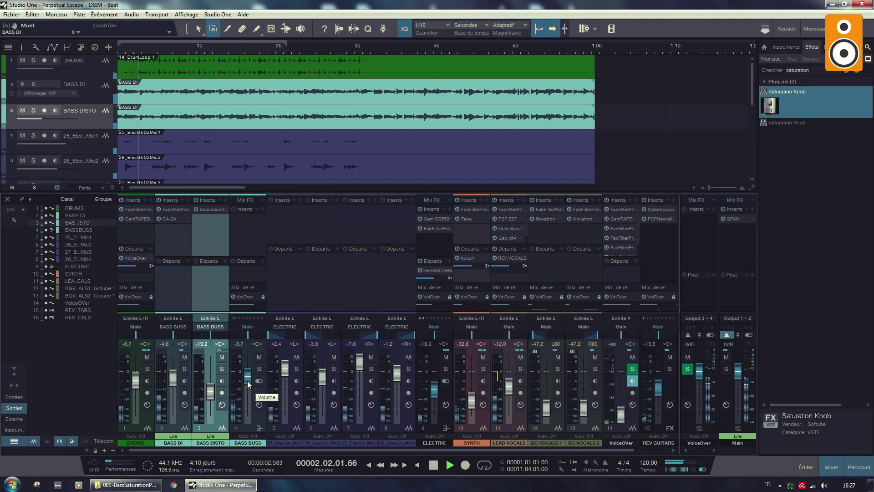
scroll(248, 384, down, 1)
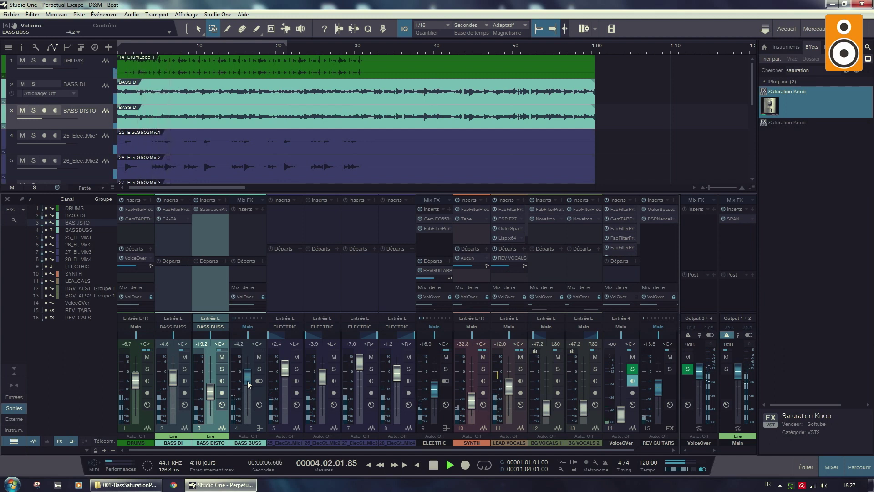
Compare the full mix with BASS BUSS muted and unmuted.
click(259, 357)
click(261, 355)
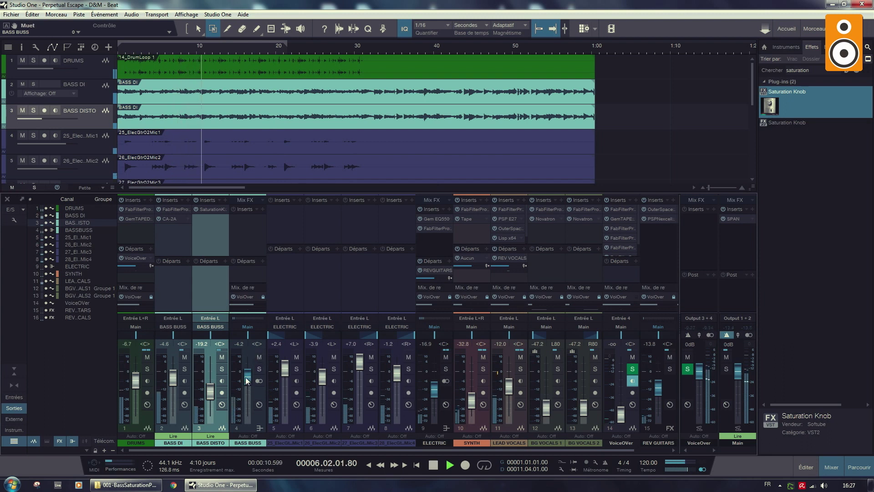
key(space)
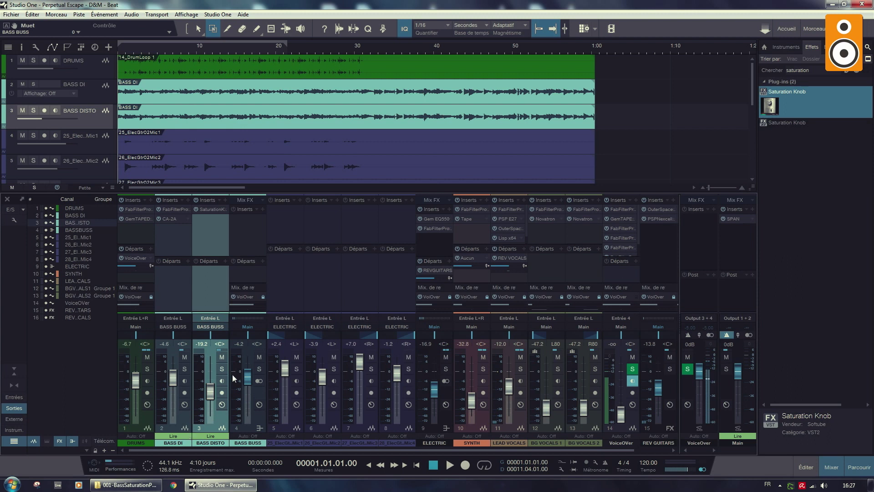
Compare the full mix with BASS DISTO muted and unmuted, playing from the start each time.
click(221, 358)
key(space)
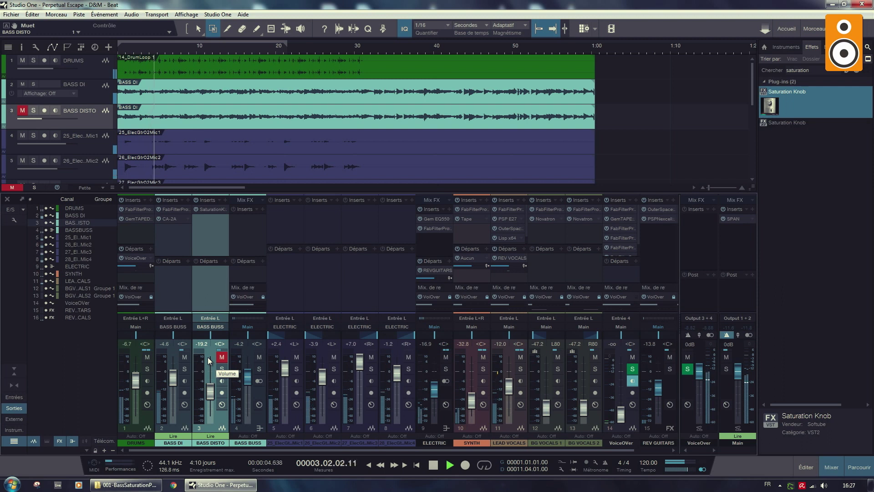
key(space)
click(221, 357)
key(space)
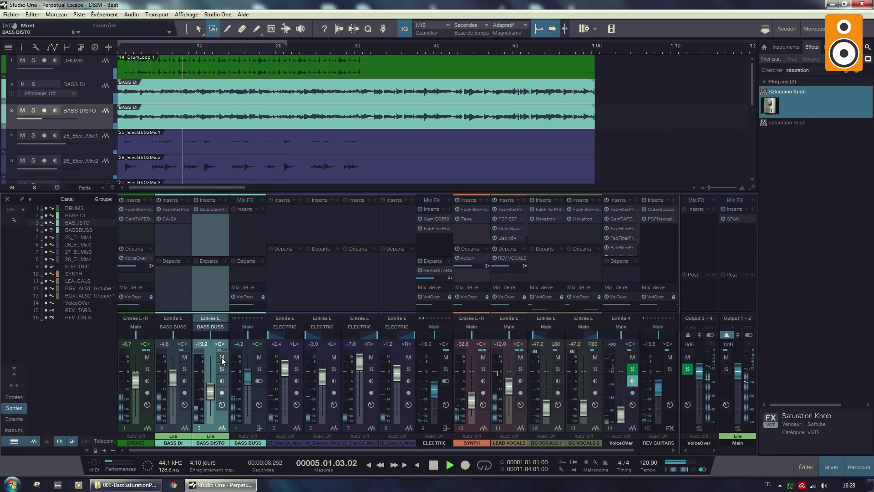
key(space)
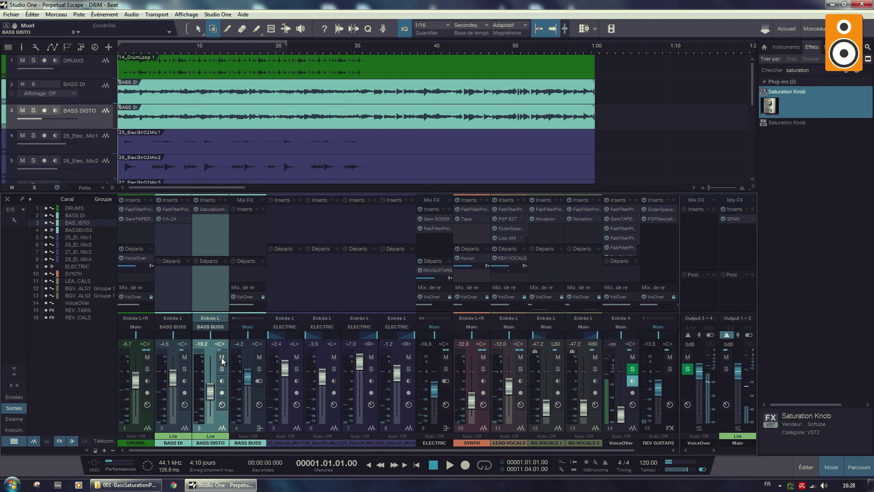